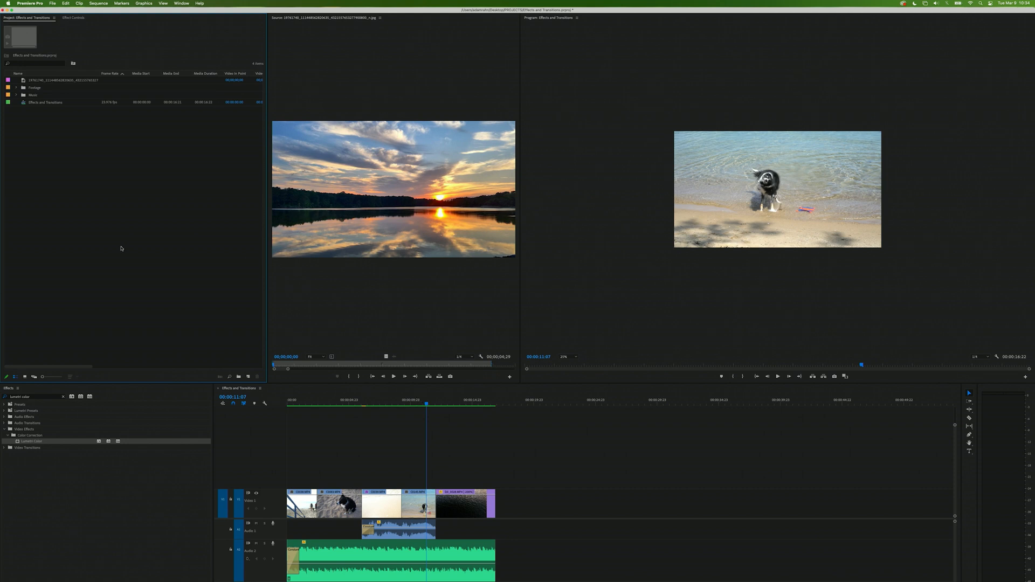
- Add the sunset photo to the end of the video track and view it in the sequence
{"action": "double_click", "coordinate": [27, 82]}
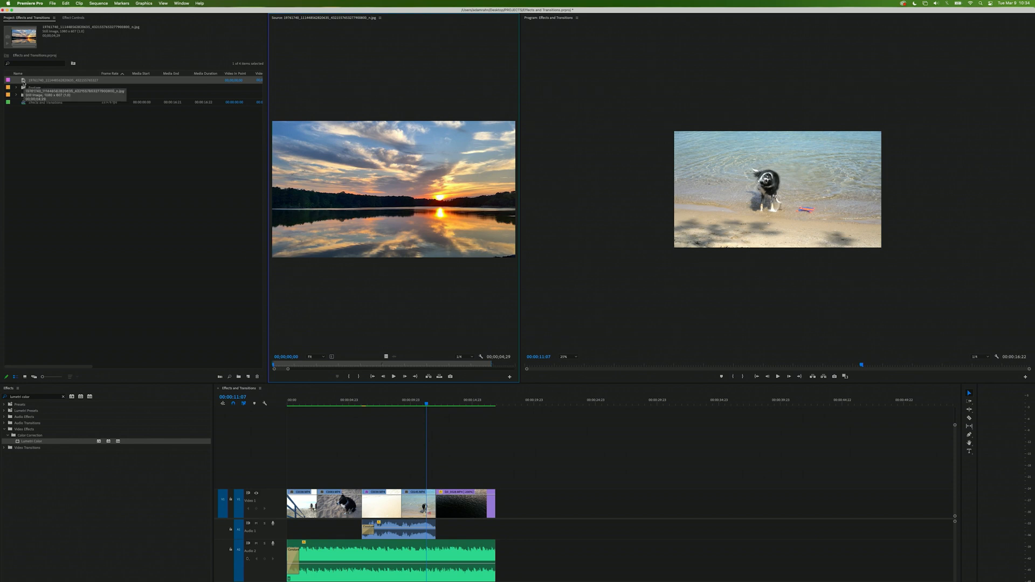
{"action": "left_click_drag", "start_coordinate": [23, 82], "coordinate": [505, 499]}
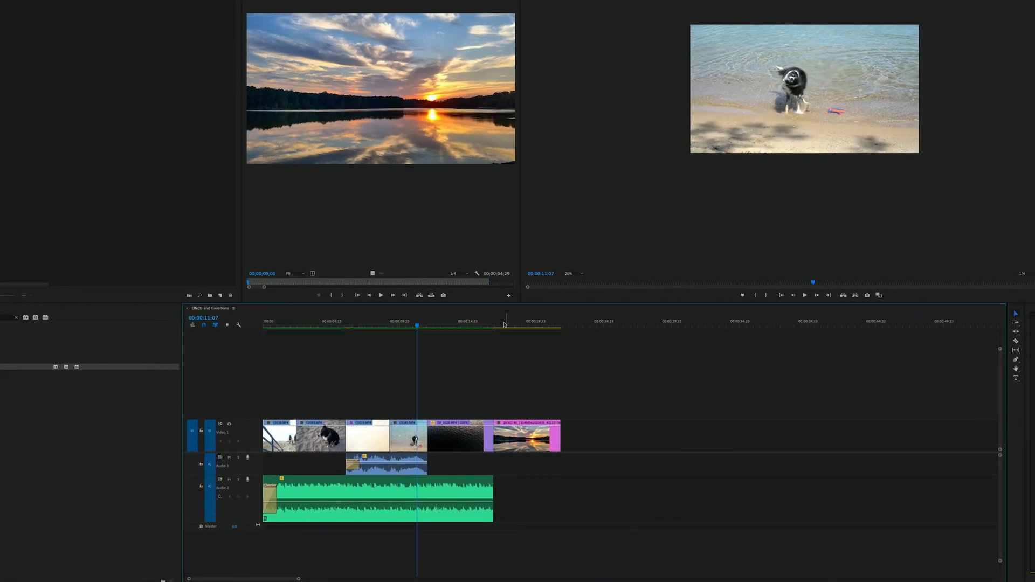
{"action": "left_click_drag", "start_coordinate": [478, 323], "coordinate": [525, 327]}
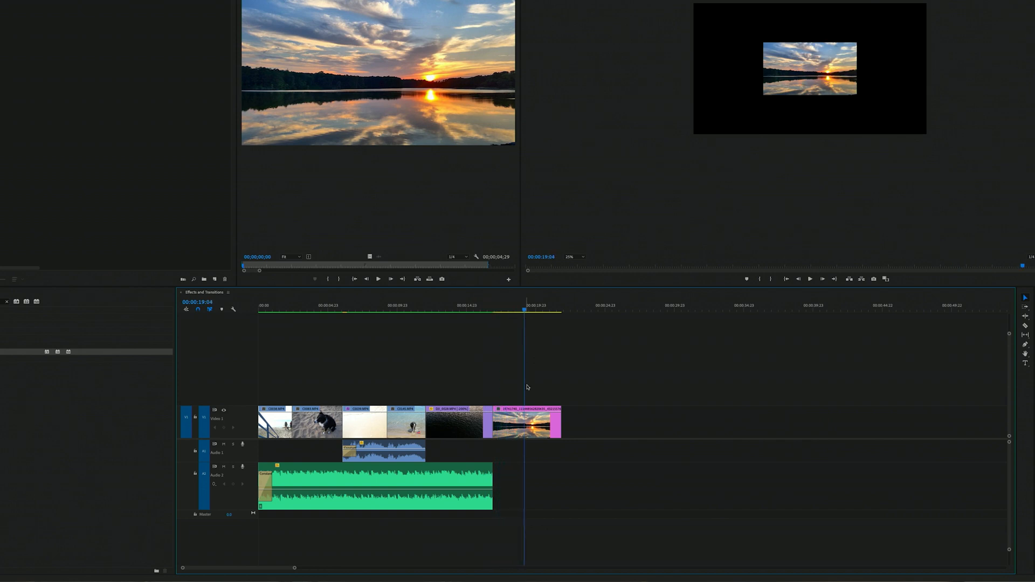
- Try extending and shortening the sunset photo's duration on the timeline
{"action": "left_click", "coordinate": [528, 424]}
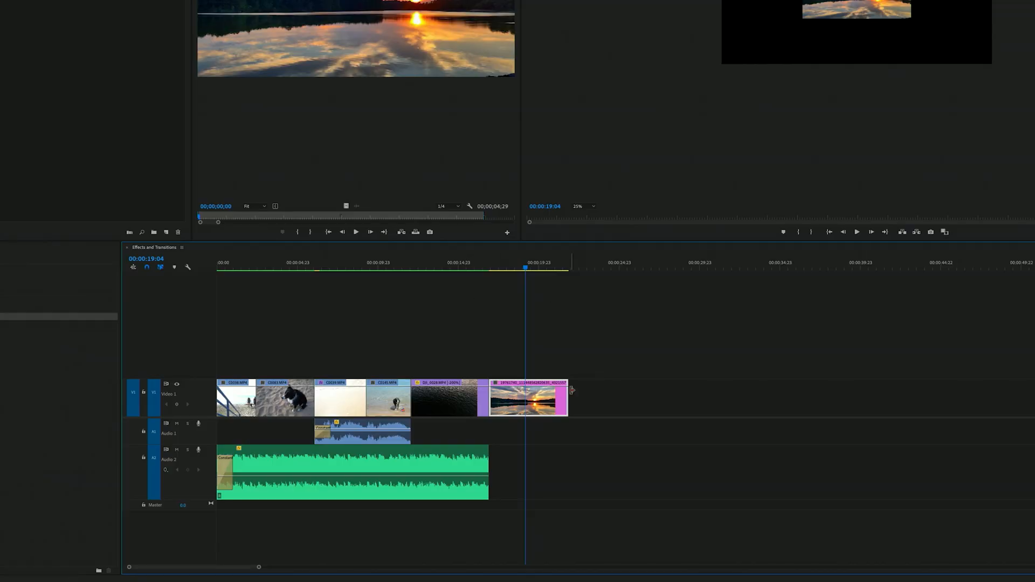
{"action": "left_click_drag", "start_coordinate": [567, 394], "coordinate": [693, 391]}
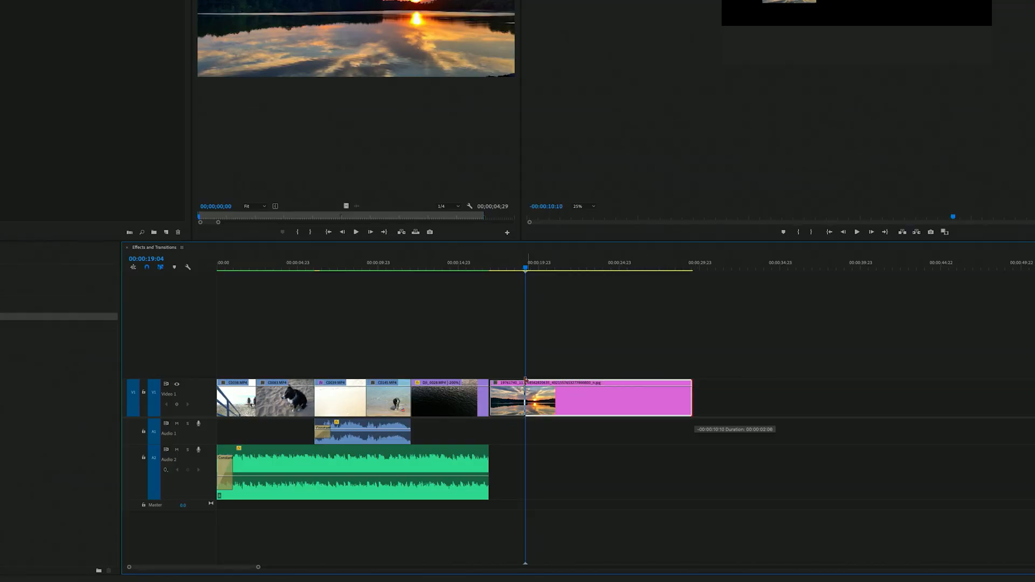
{"action": "left_click_drag", "start_coordinate": [509, 379], "coordinate": [509, 380]}
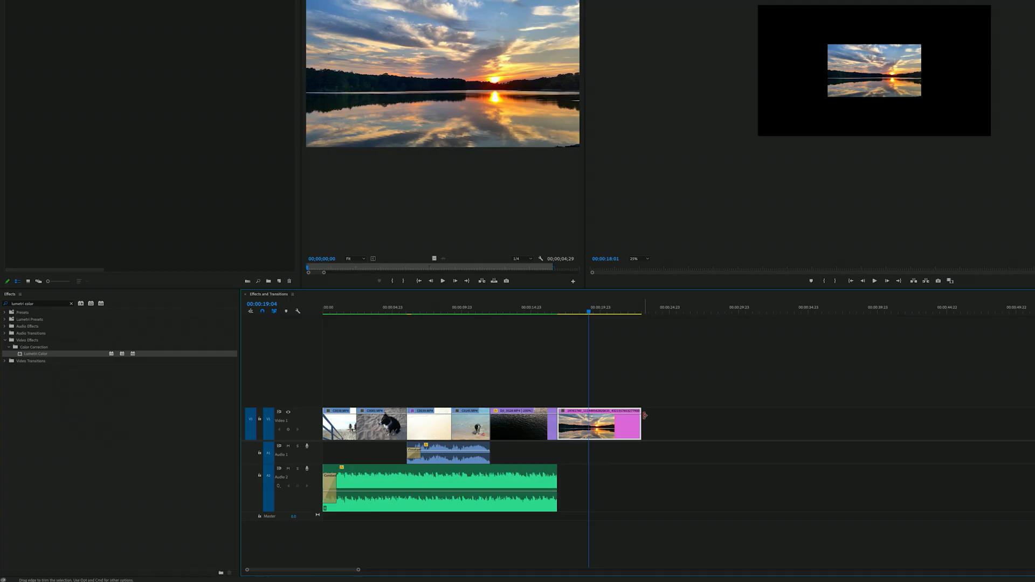
- Replace the last video clip with the sunset photo, placing it right after the dog clip and ending with the music
{"action": "left_click_drag", "start_coordinate": [619, 423], "coordinate": [559, 418]}
{"action": "left_click_drag", "start_coordinate": [484, 308], "coordinate": [522, 327]}
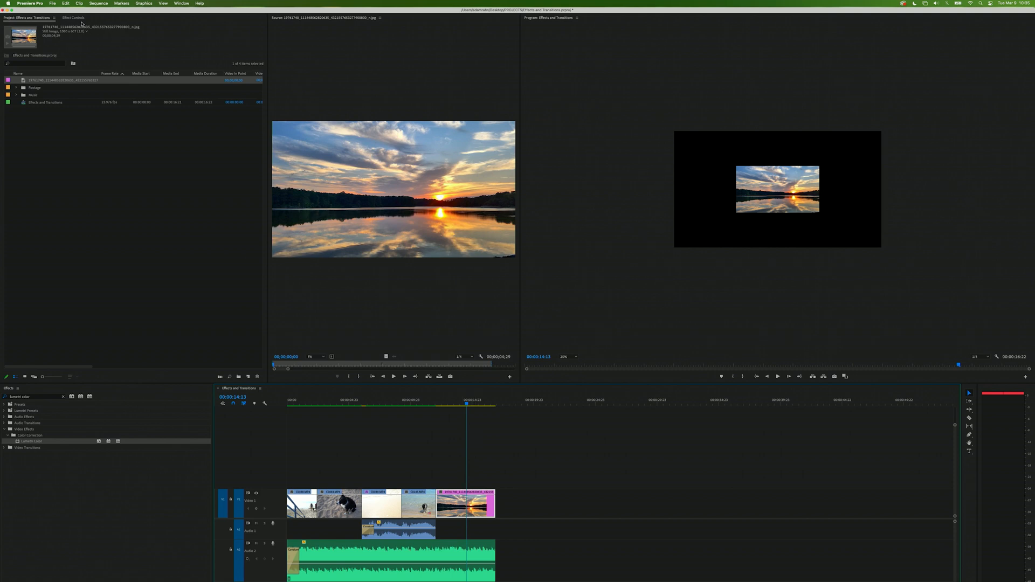
- Enlarge the sunset photo's Motion Scale, adjusting it until the image just fills the frame
{"action": "left_click", "coordinate": [74, 18]}
{"action": "left_click", "coordinate": [5, 42]}
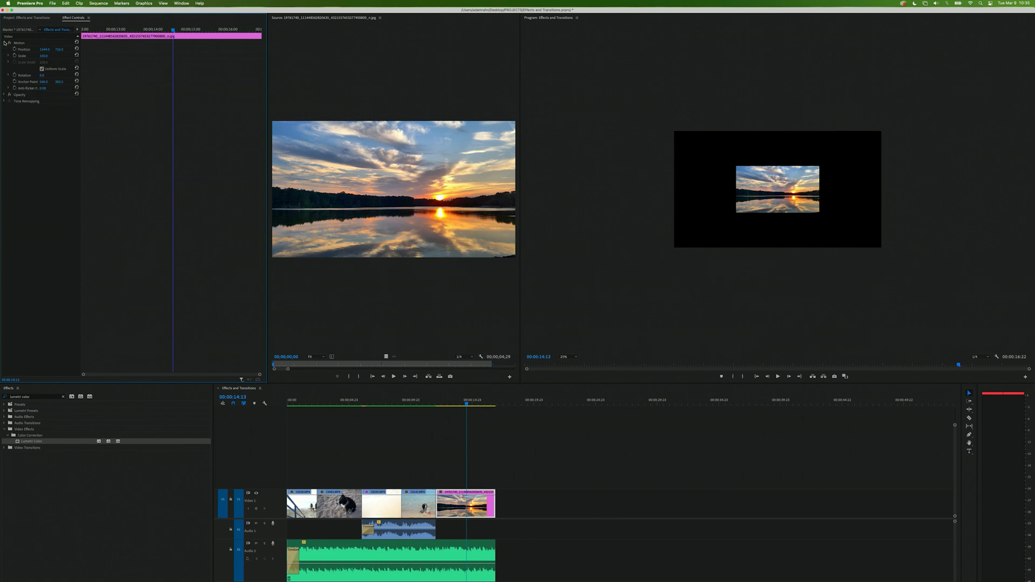
{"action": "left_click", "coordinate": [44, 56]}
{"action": "type", "text": "209"}
{"action": "key", "text": "Return"}
{"action": "left_click_drag", "start_coordinate": [43, 56], "coordinate": [48, 56]}
{"action": "left_click", "coordinate": [764, 167]}
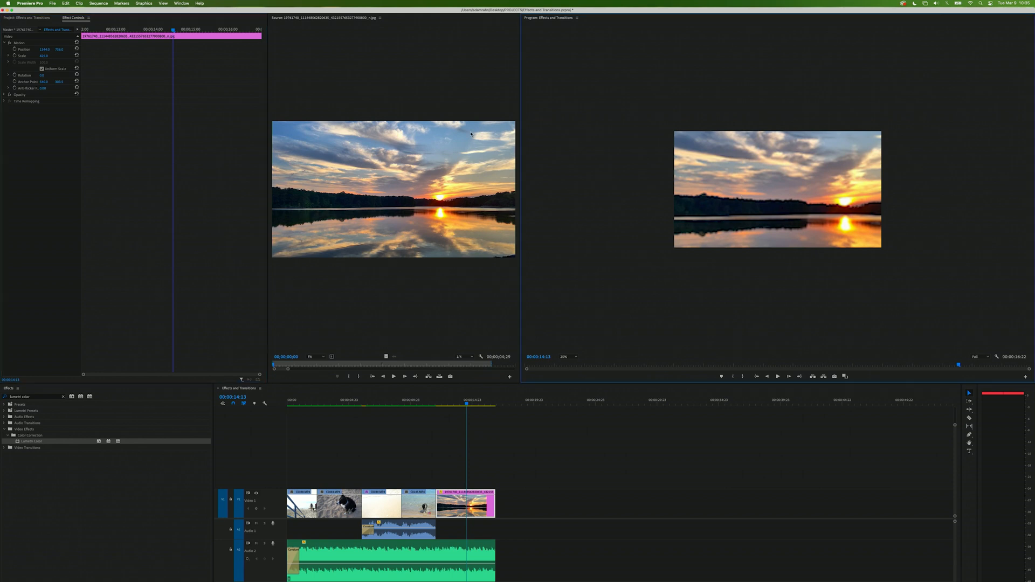
{"action": "left_click", "coordinate": [458, 500]}
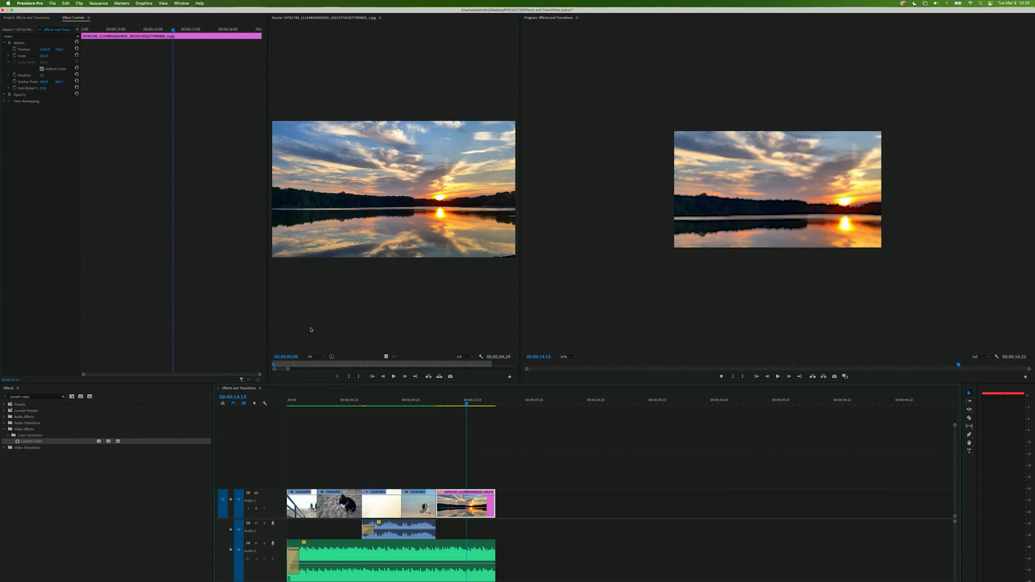
{"action": "left_click", "coordinate": [44, 56]}
{"action": "type", "text": "333"}
{"action": "key", "text": "Return"}
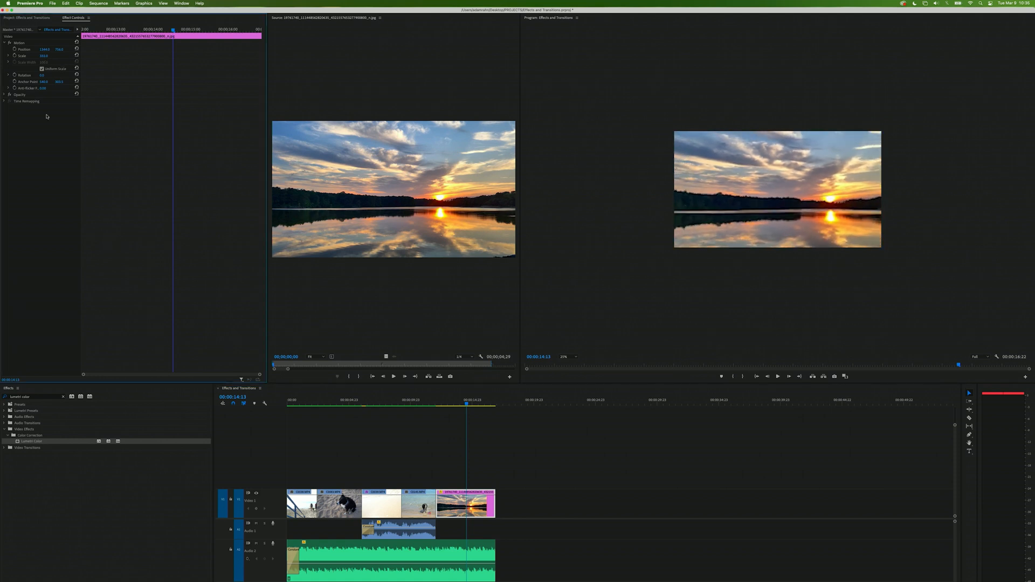
{"action": "left_click_drag", "start_coordinate": [49, 54], "coordinate": [27, 55]}
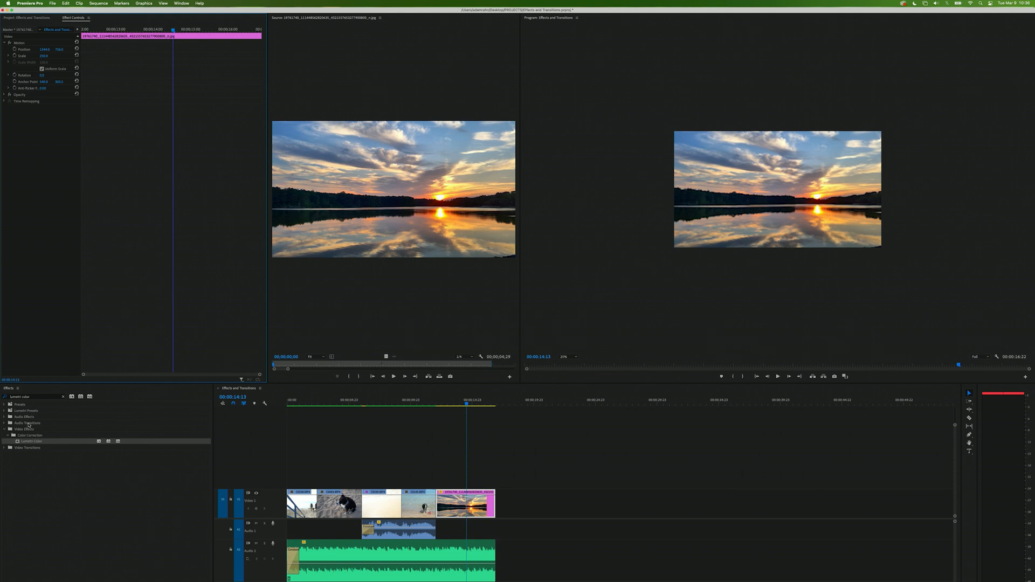
- Find the Cross Dissolve transition, apply it between the dog clip and the sunset photo, and play it back
{"action": "left_click", "coordinate": [37, 398]}
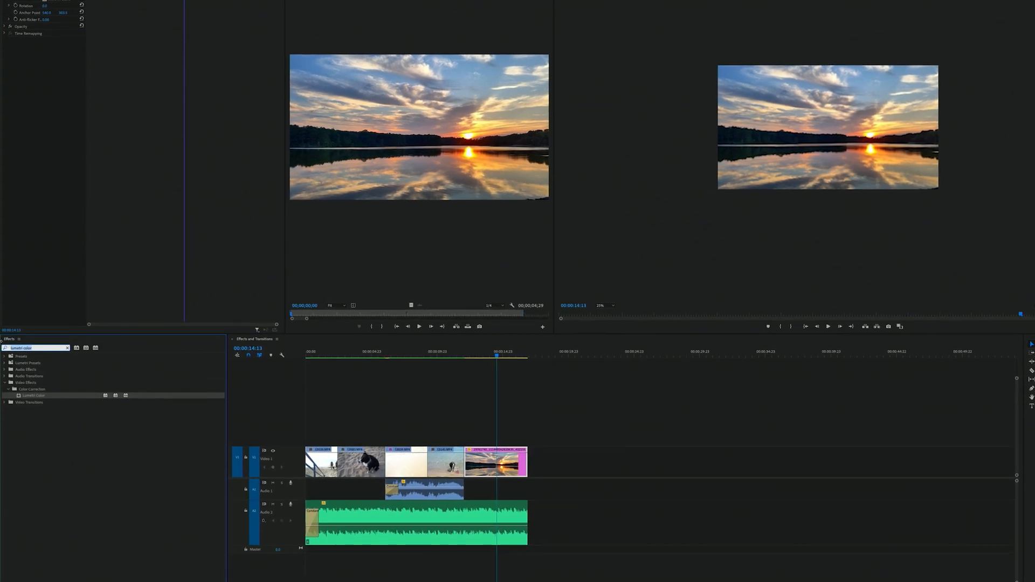
{"action": "type", "text": "cross"}
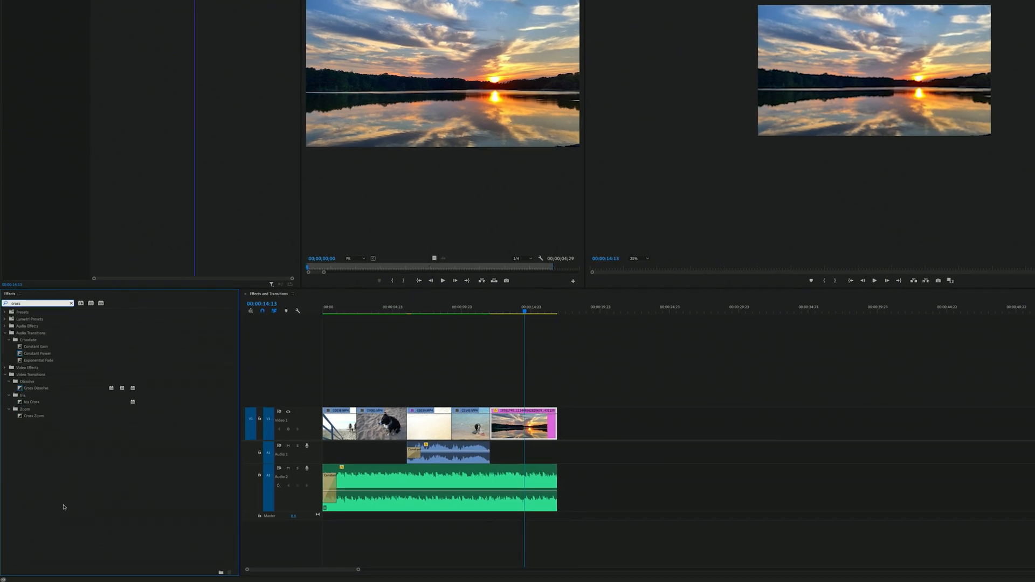
{"action": "left_click_drag", "start_coordinate": [24, 389], "coordinate": [330, 463]}
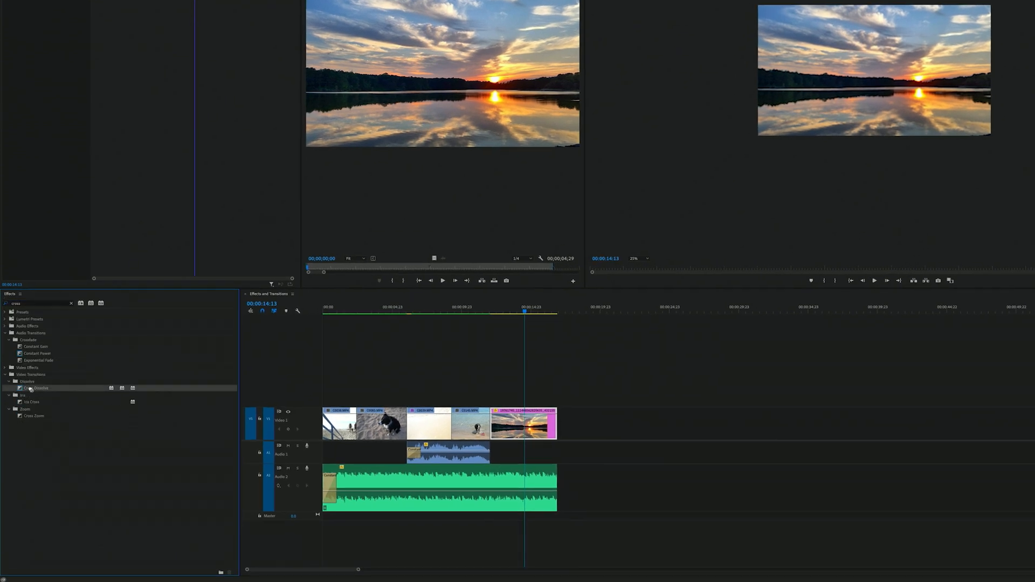
{"action": "left_click_drag", "start_coordinate": [451, 459], "coordinate": [493, 412]}
{"action": "left_click", "coordinate": [482, 311]}
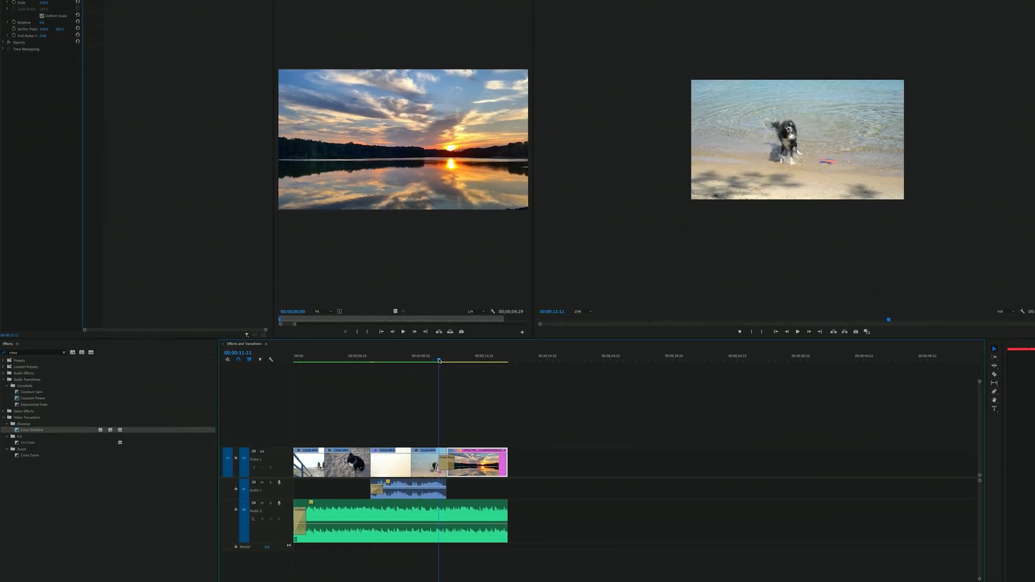
{"action": "key", "text": "space"}
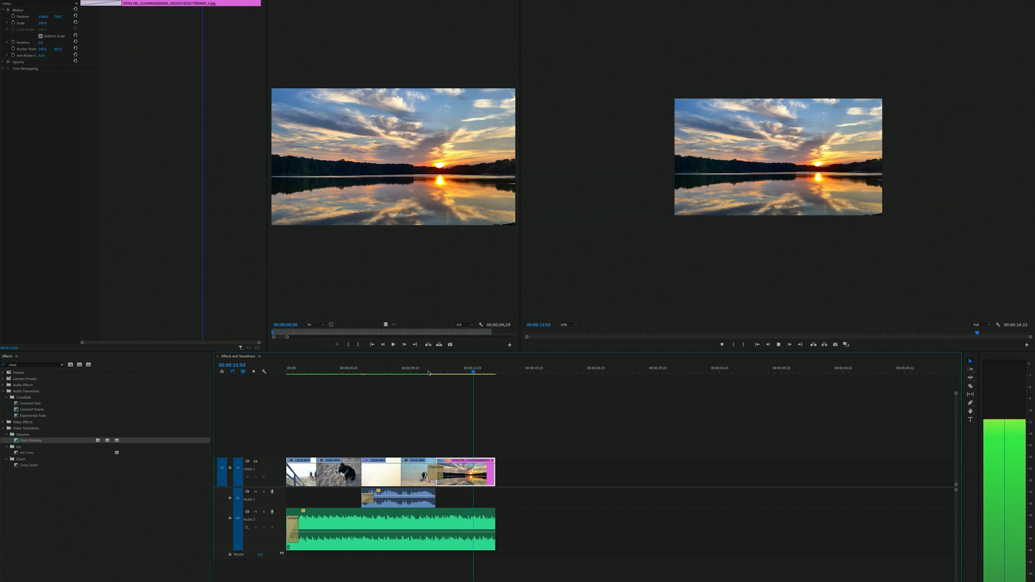
{"action": "key", "text": "space"}
- Fine-tune the sunset photo's scale to 257 and enable scale keyframes at 00:00:12:10
{"action": "left_click", "coordinate": [463, 371]}
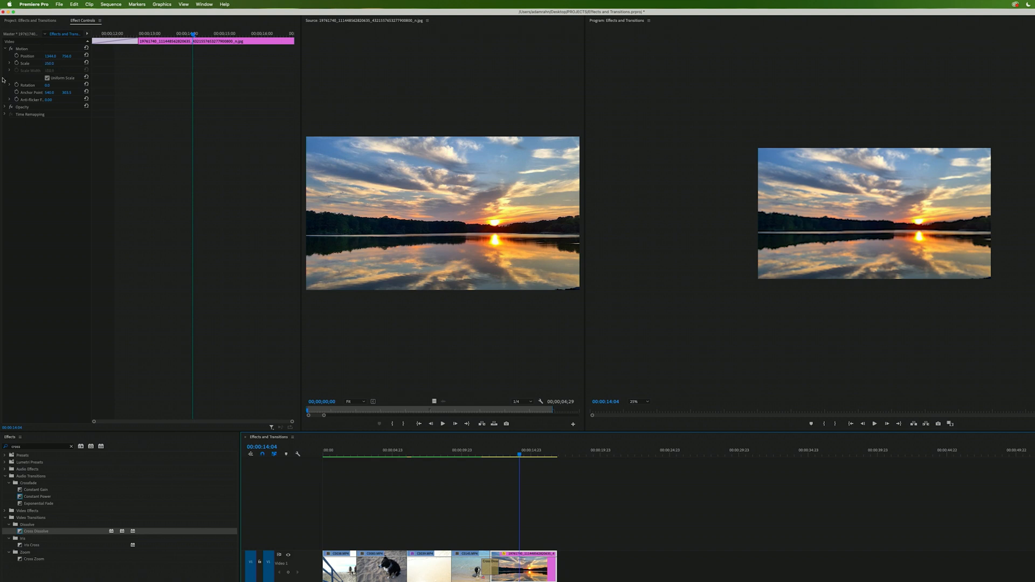
{"action": "mouse_move", "coordinate": [49, 63]}
{"action": "left_mouse_down"}
{"action": "mouse_move", "coordinate": [67, 63]}
{"action": "mouse_move", "coordinate": [32, 63]}
{"action": "mouse_move", "coordinate": [53, 63]}
{"action": "left_mouse_up"}
{"action": "left_click_drag", "start_coordinate": [510, 457], "coordinate": [496, 456]}
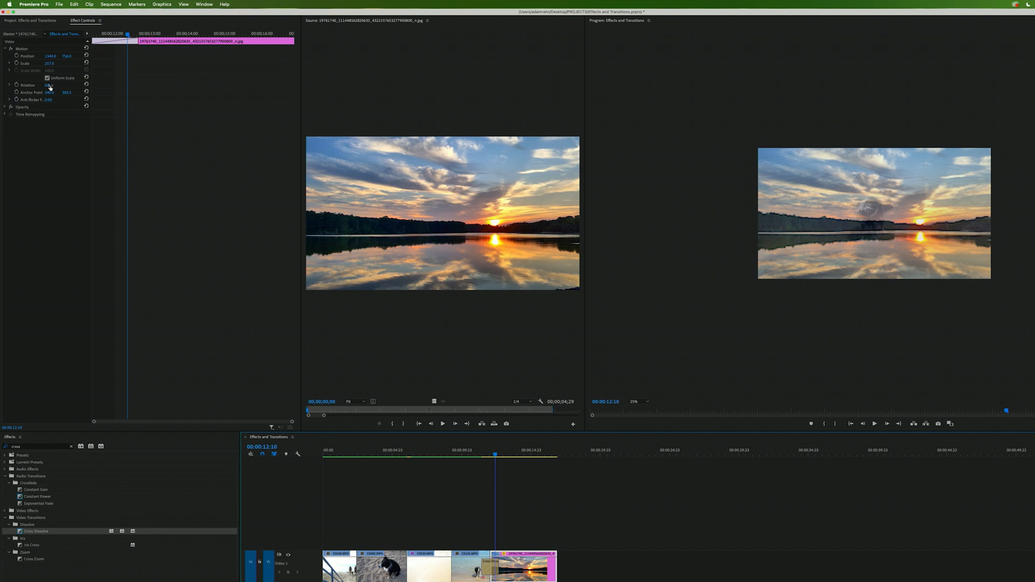
{"action": "left_click", "coordinate": [84, 23]}
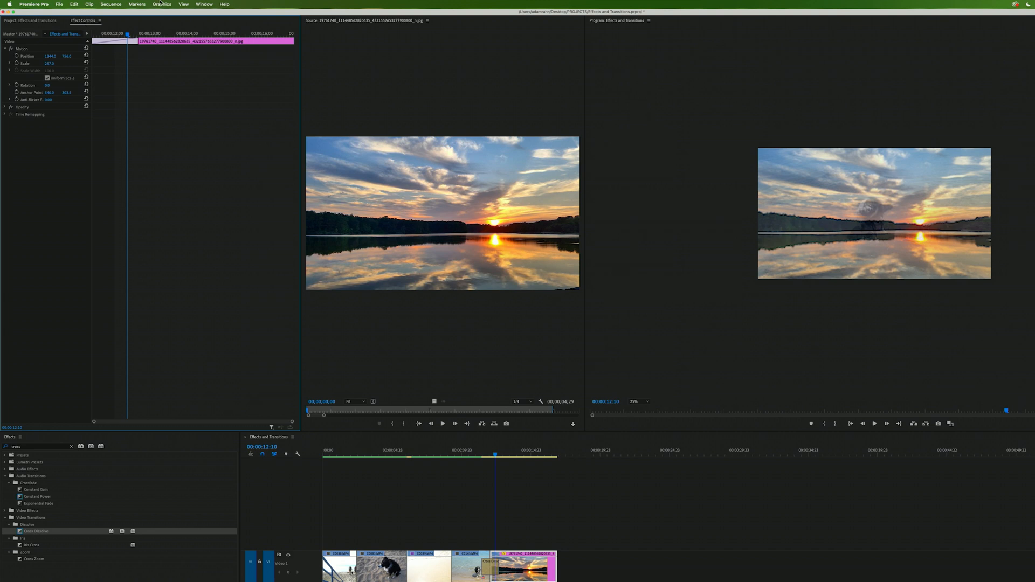
{"action": "left_click", "coordinate": [17, 63]}
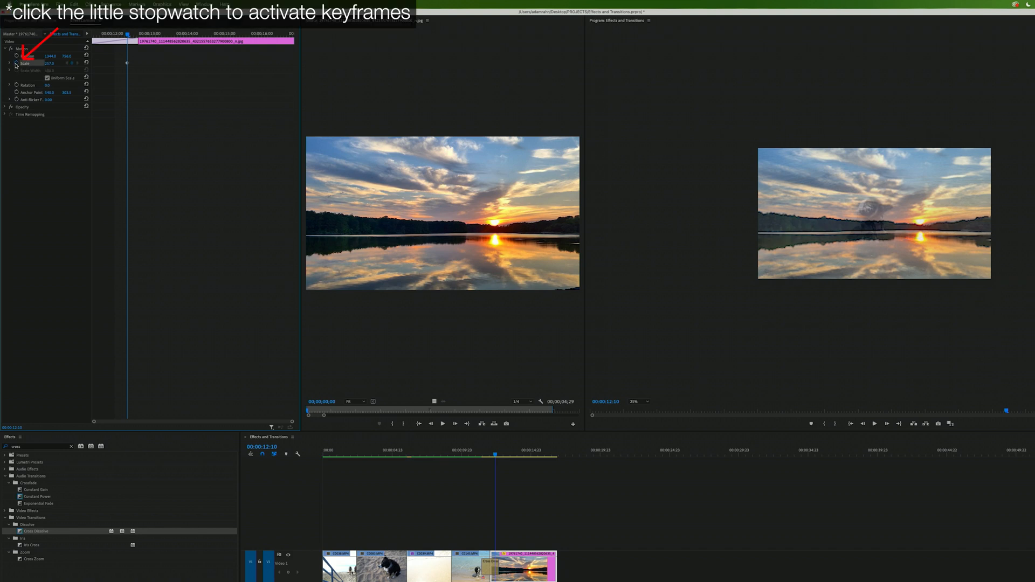
- Add a second scale keyframe with a larger value at 00:00:13:20 and play the zoom
{"action": "left_click_drag", "start_coordinate": [127, 34], "coordinate": [181, 43]}
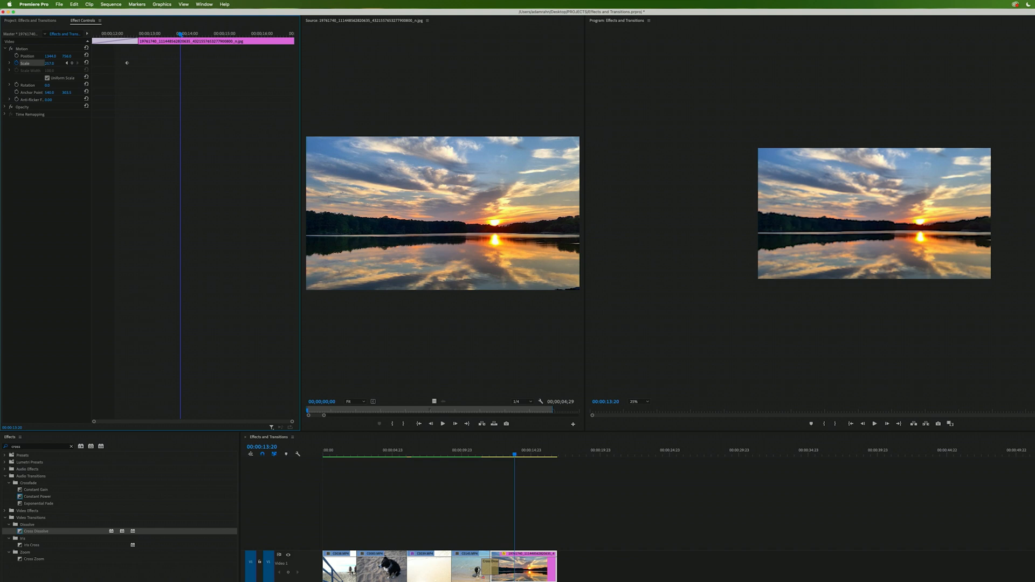
{"action": "left_click_drag", "start_coordinate": [49, 63], "coordinate": [98, 32]}
{"action": "key", "text": "space"}
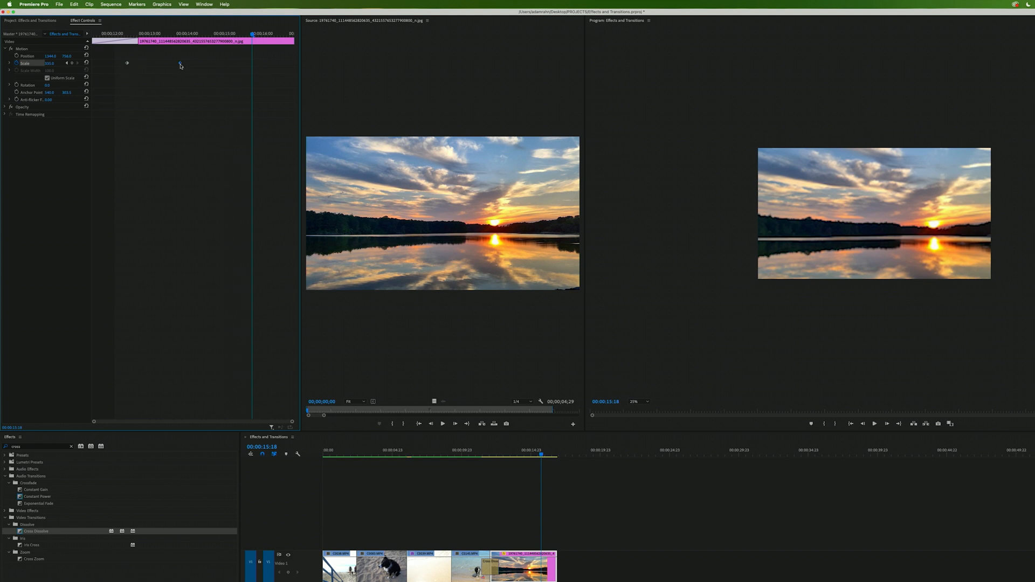
- Stretch the zoom over the whole photo by moving its scale keyframes to the clip's end and start, and play it back
{"action": "left_click_drag", "start_coordinate": [181, 65], "coordinate": [301, 69]}
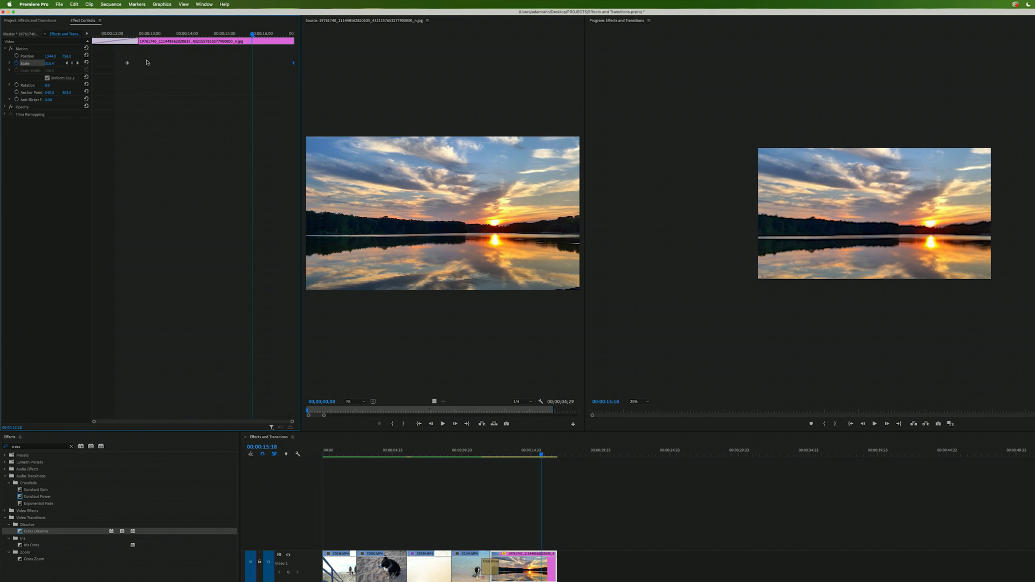
{"action": "left_click_drag", "start_coordinate": [129, 65], "coordinate": [96, 65]}
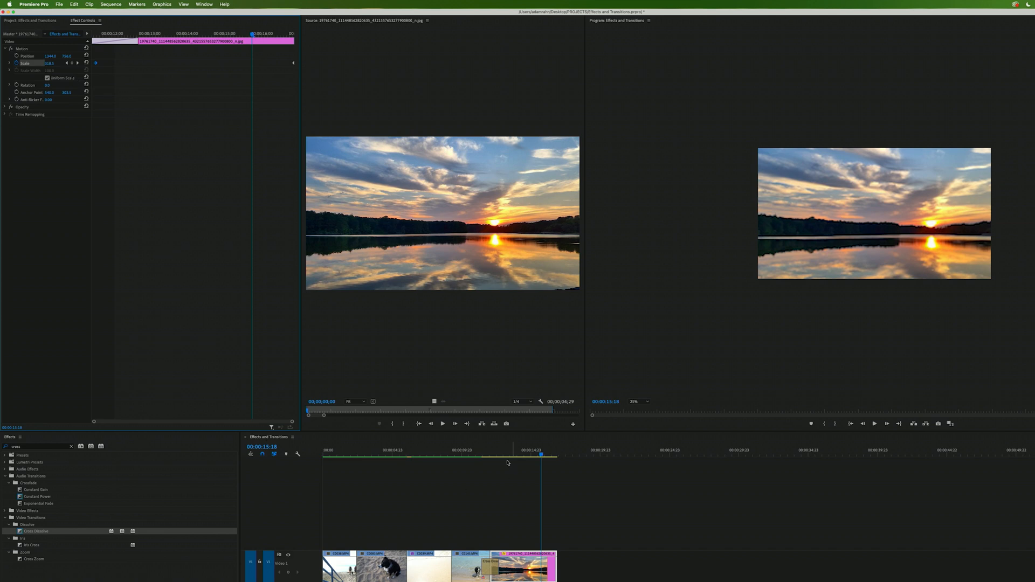
{"action": "left_click", "coordinate": [491, 450]}
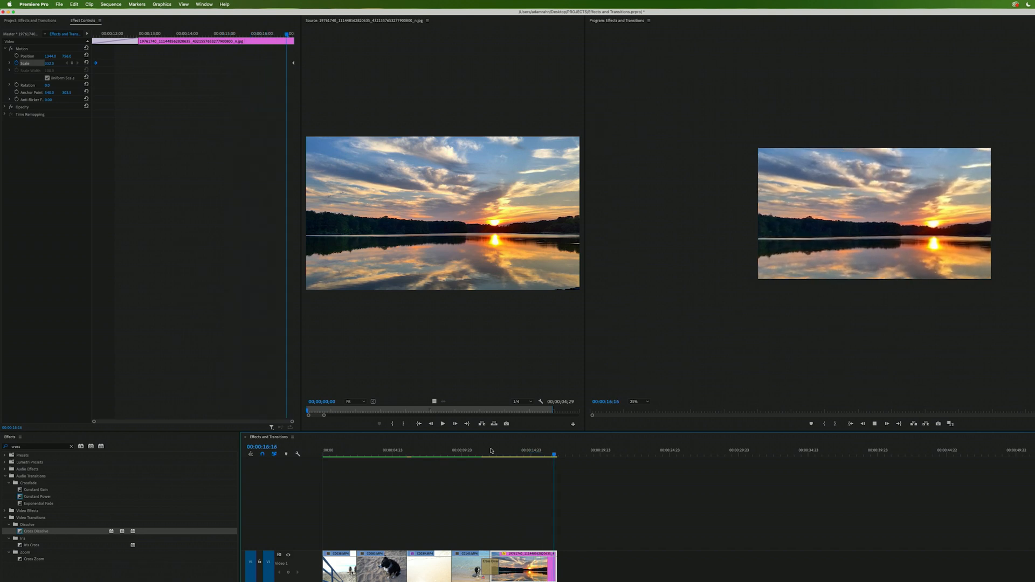
- Animate the sunset photo's vertical position with keyframes at the clip's start and end, and preview the movement
{"action": "left_click", "coordinate": [16, 56]}
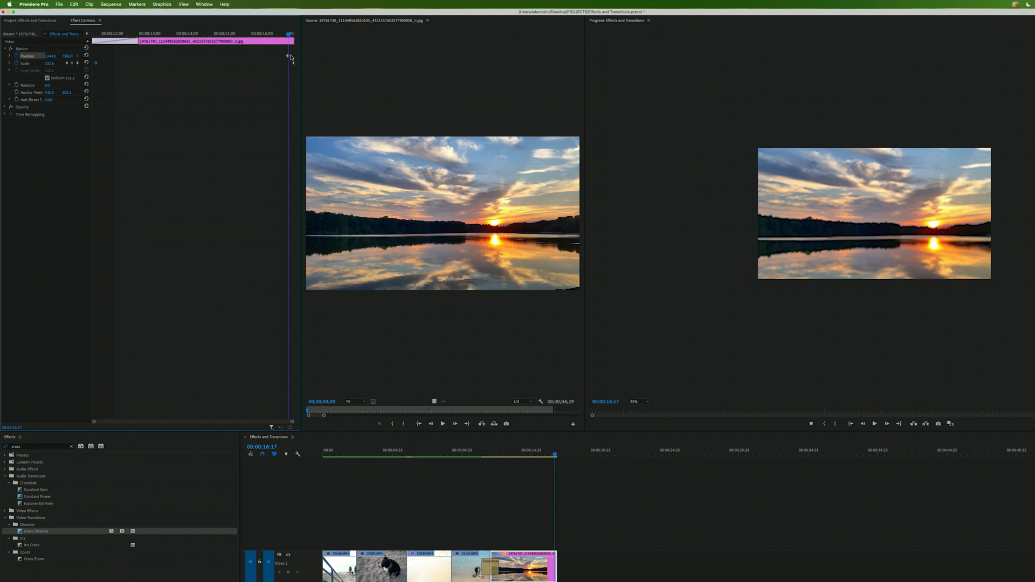
{"action": "left_click_drag", "start_coordinate": [287, 35], "coordinate": [175, 34]}
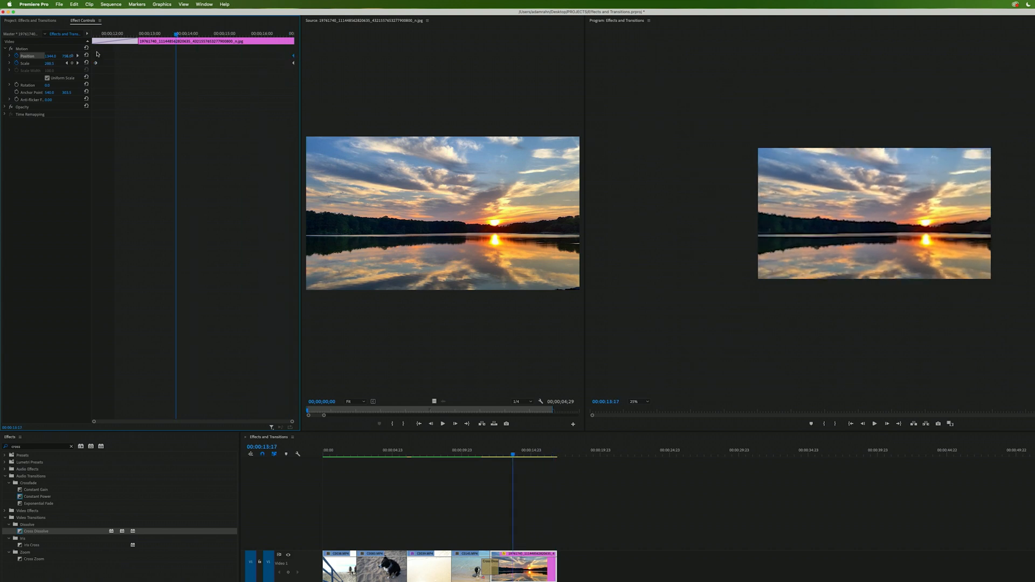
{"action": "left_click_drag", "start_coordinate": [66, 56], "coordinate": [89, 56]}
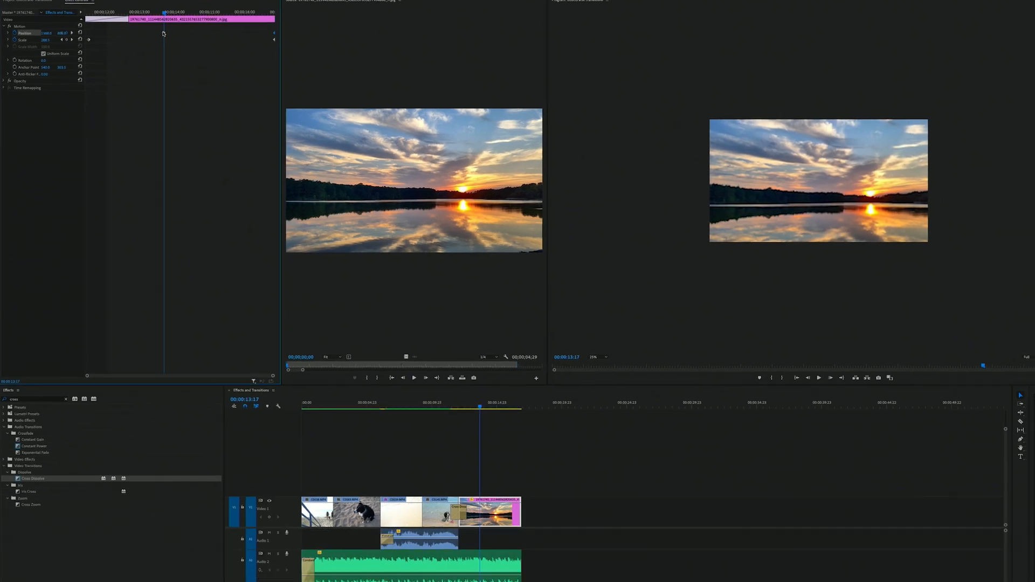
{"action": "left_click_drag", "start_coordinate": [105, 1], "coordinate": [81, 1]}
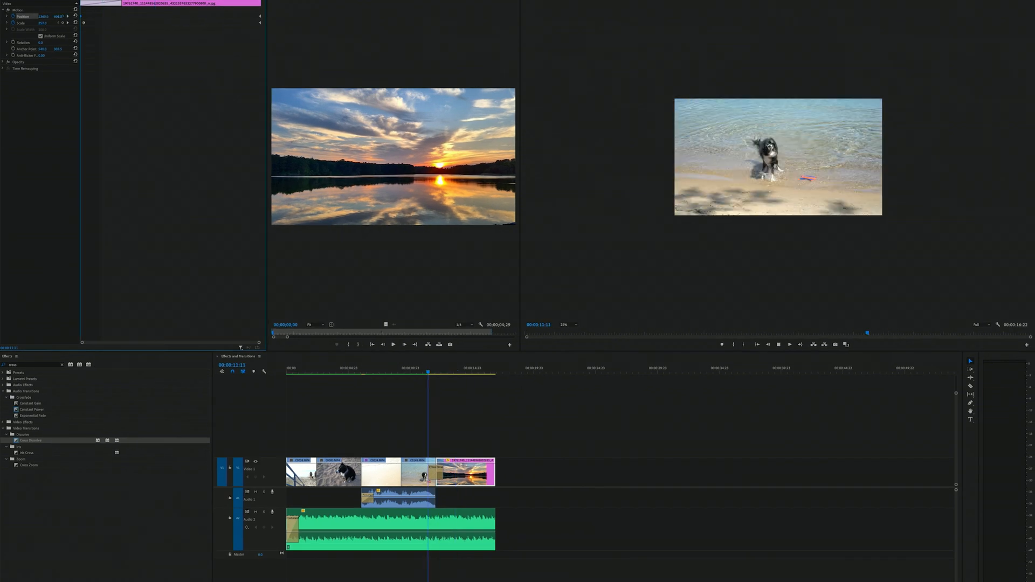
{"action": "key", "text": "space"}
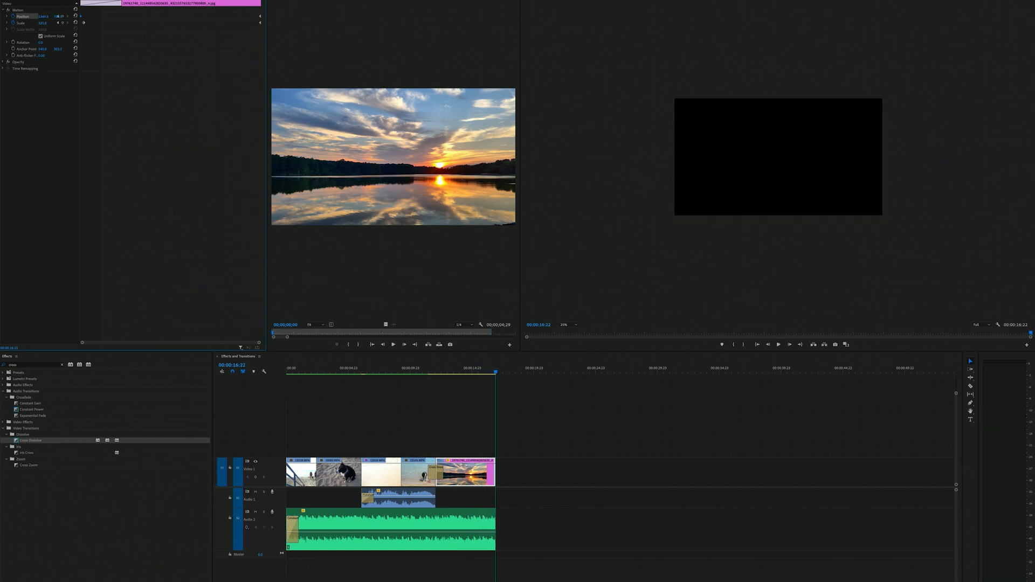
{"action": "left_click_drag", "start_coordinate": [450, 371], "coordinate": [457, 374]}
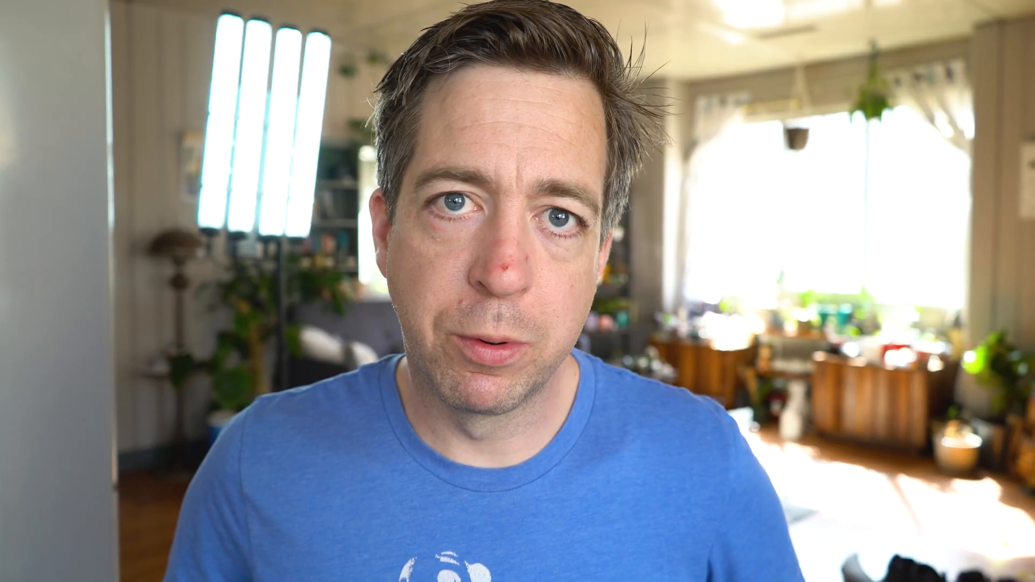